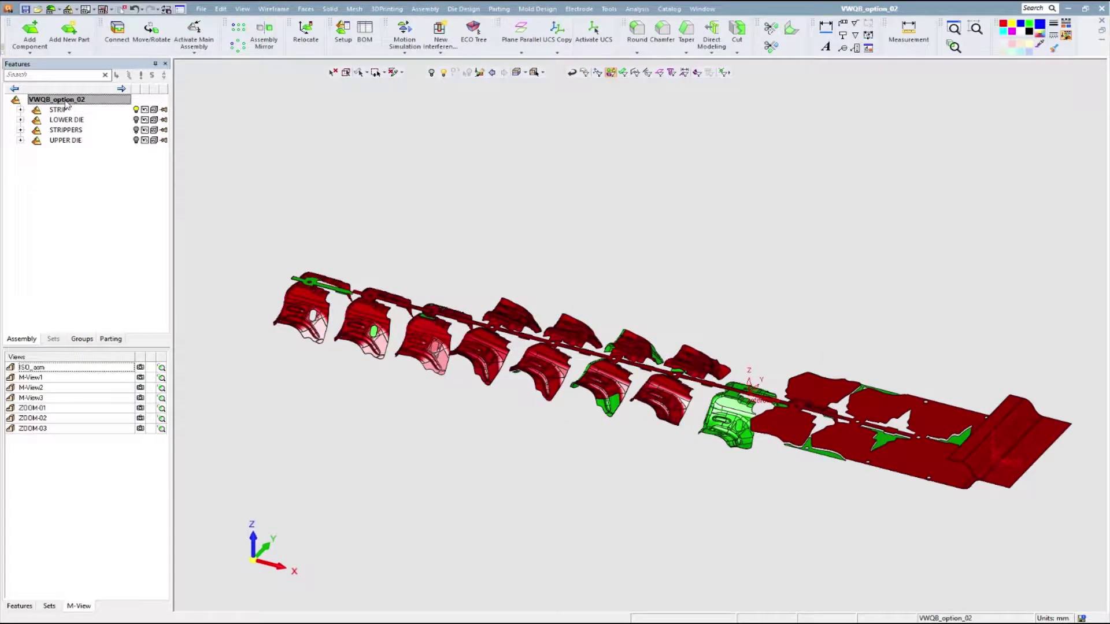
Show the LOWER DIE, jump to the M-View1 top view, and hide the red STRIP parts
left_click(136, 120)
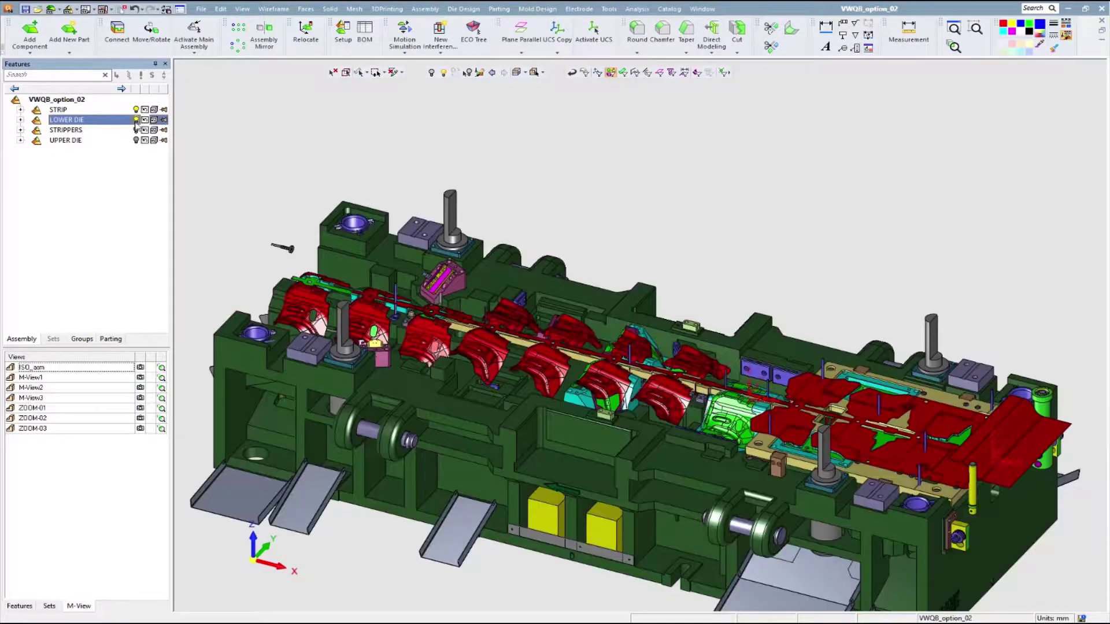
double_click(32, 377)
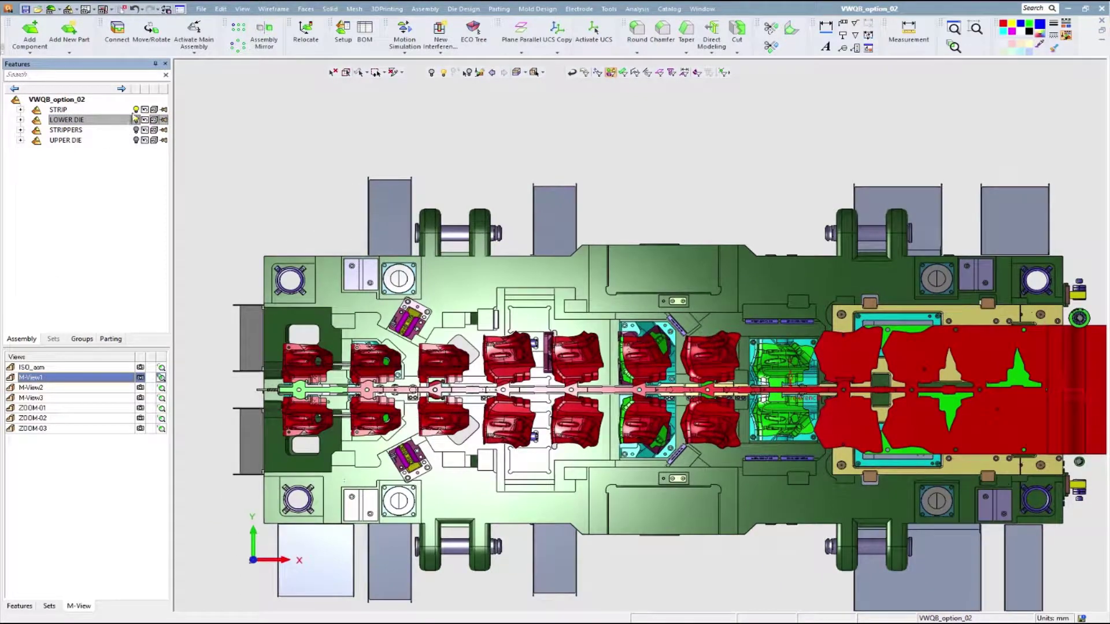
left_click(136, 109)
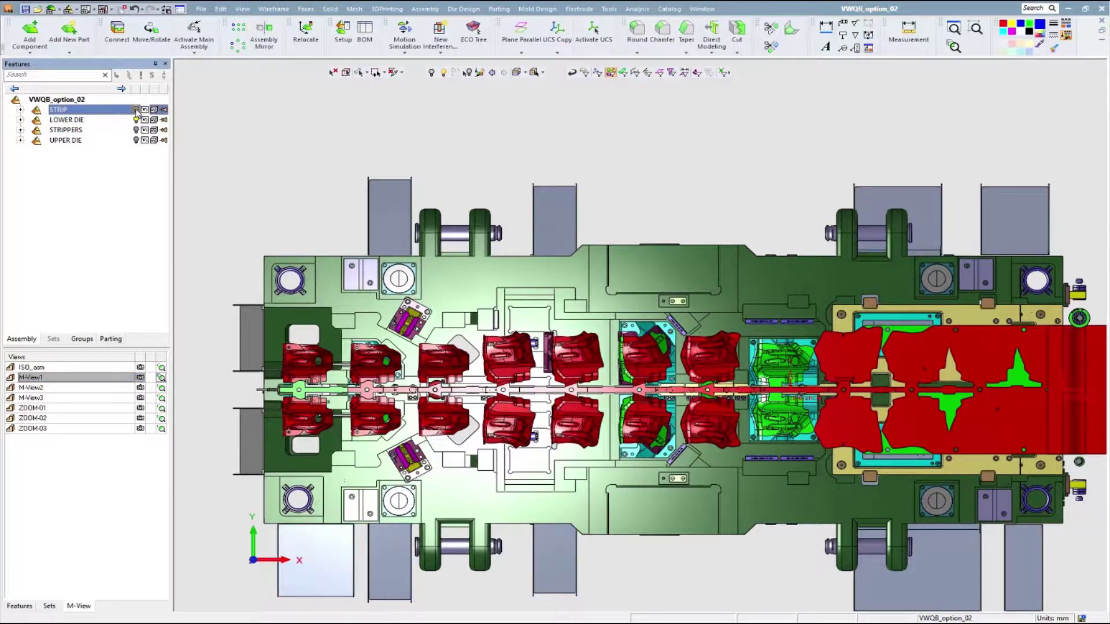
left_click(137, 110)
Step through the saved ZOOM-01 and ZOOM-02 close-ups, then return to the ISO_asm assembly view
double_click(46, 408)
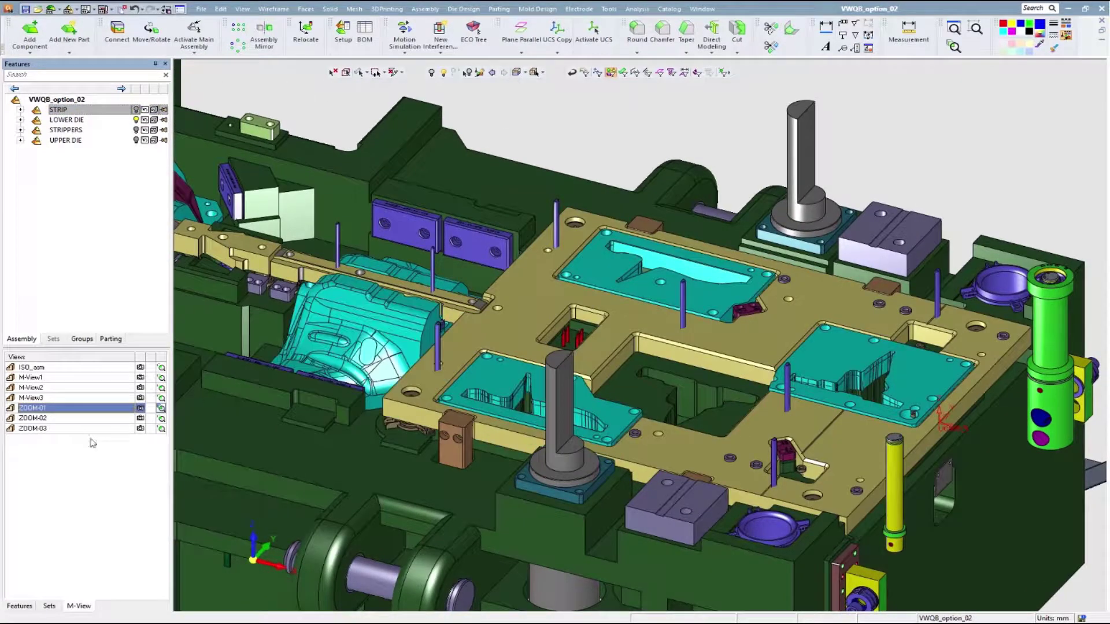
double_click(81, 419)
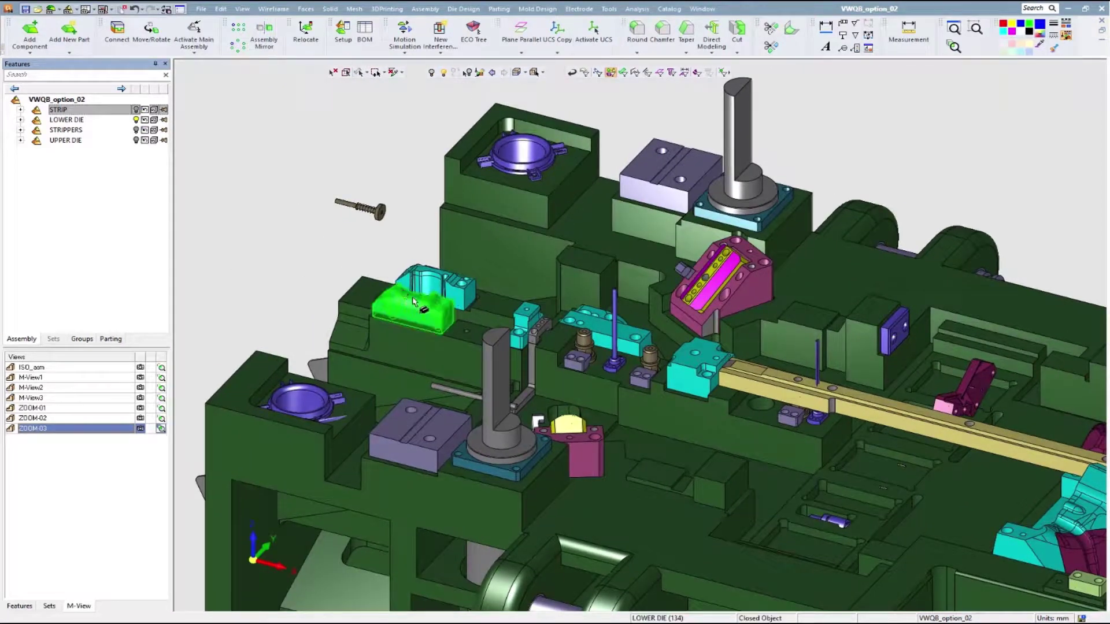
double_click(53, 367)
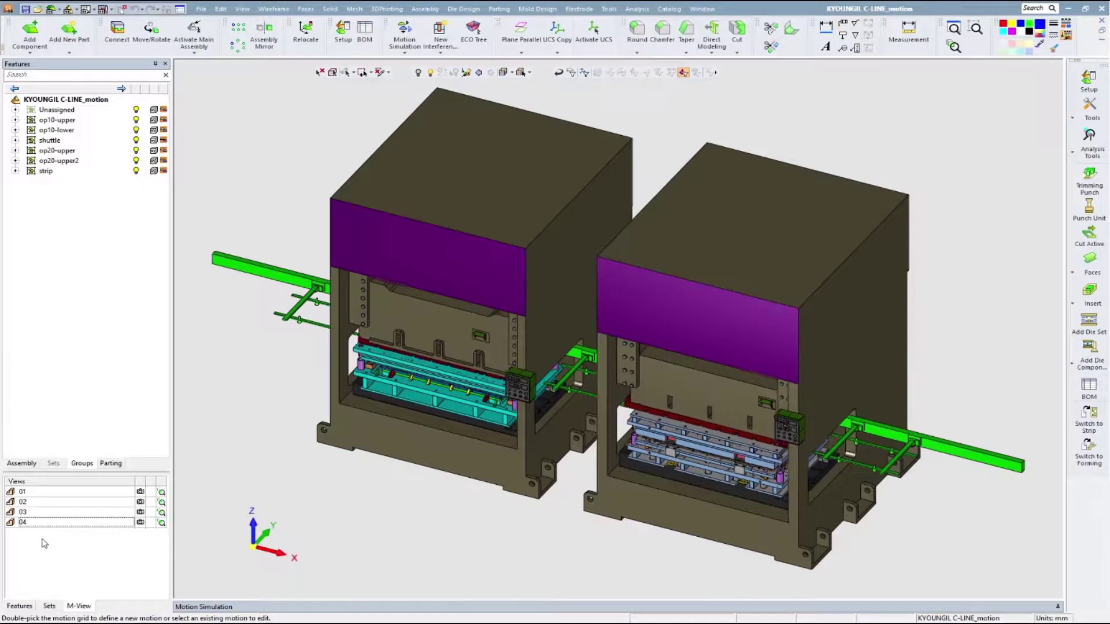
Cycle through the press line's saved viewpoints 01, 02 (die close-up) and 03 (side view)
left_click(24, 492)
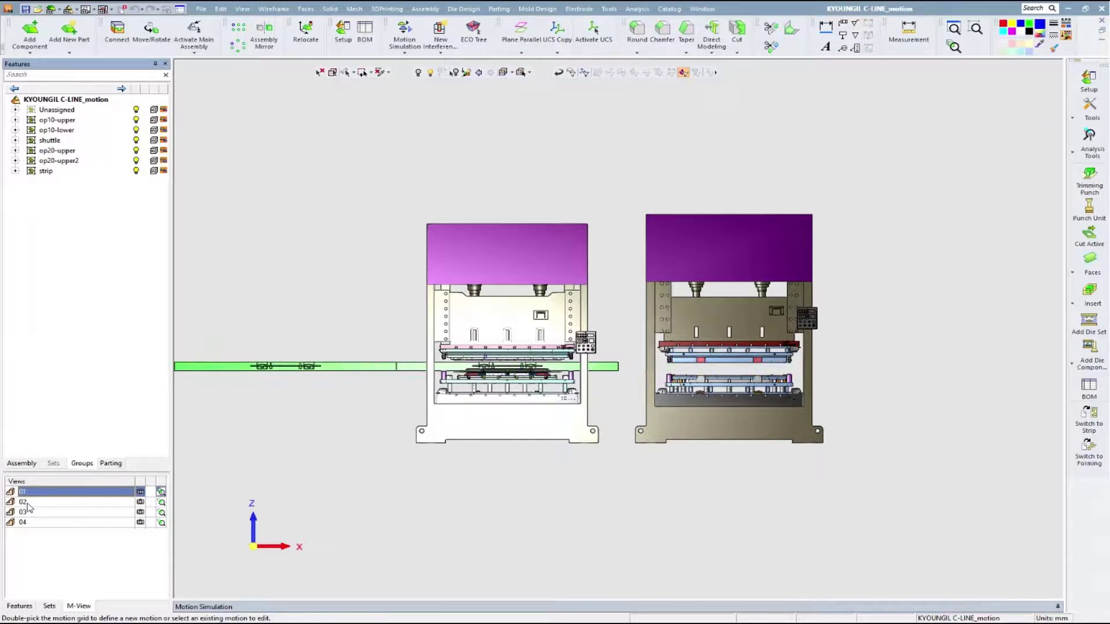
left_click(27, 503)
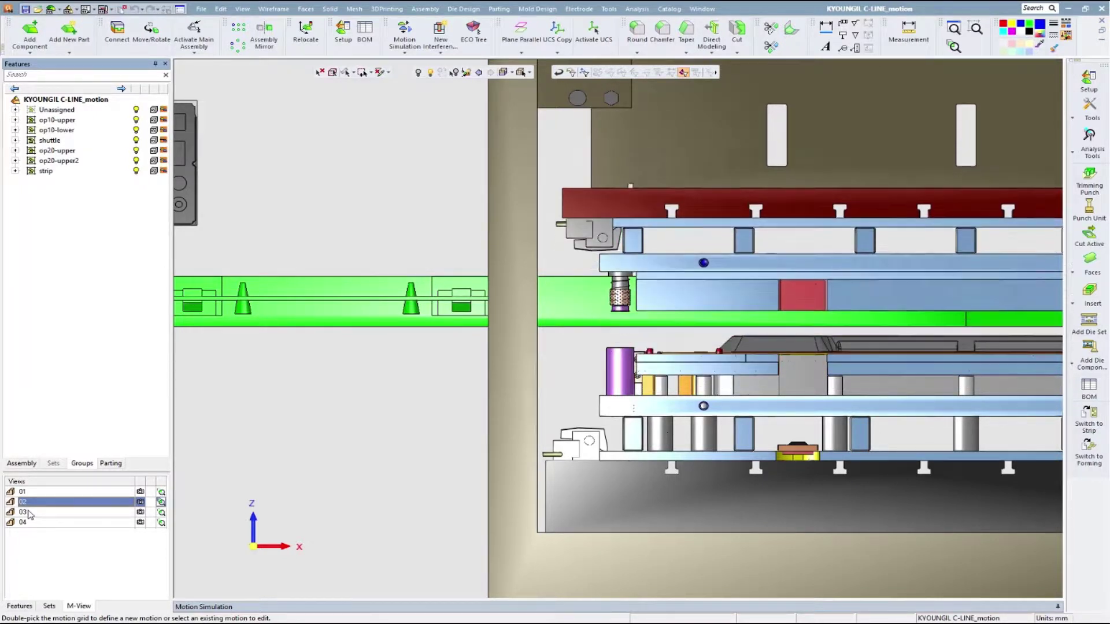
left_click(29, 512)
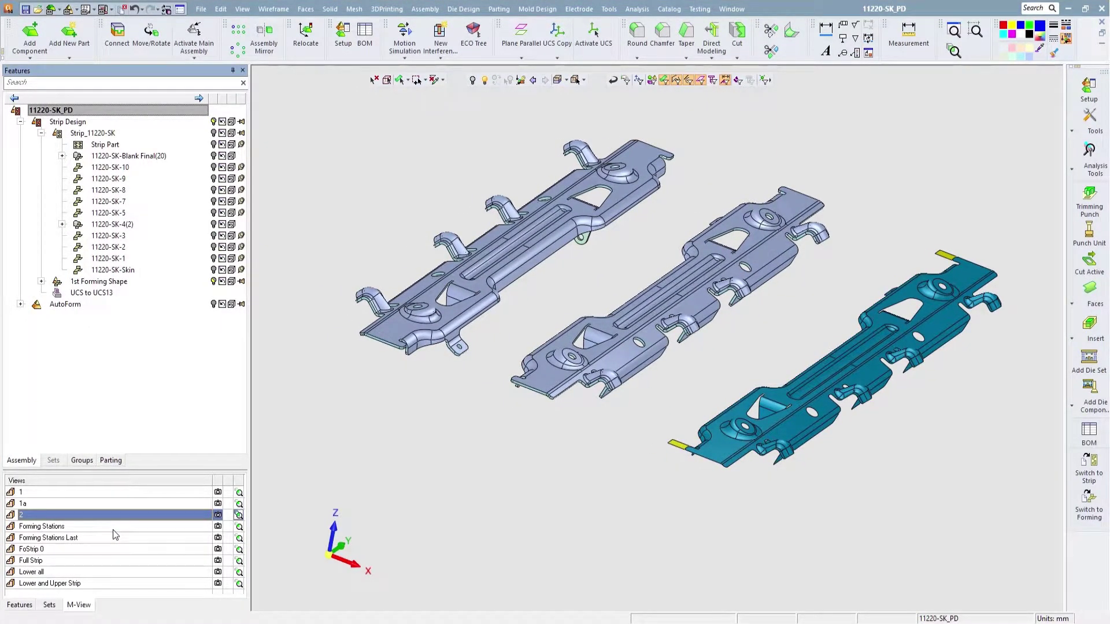
Show the Forming Stations, FoStrip 0 and Full Strip views, then bring up the Die Design menu
double_click(113, 528)
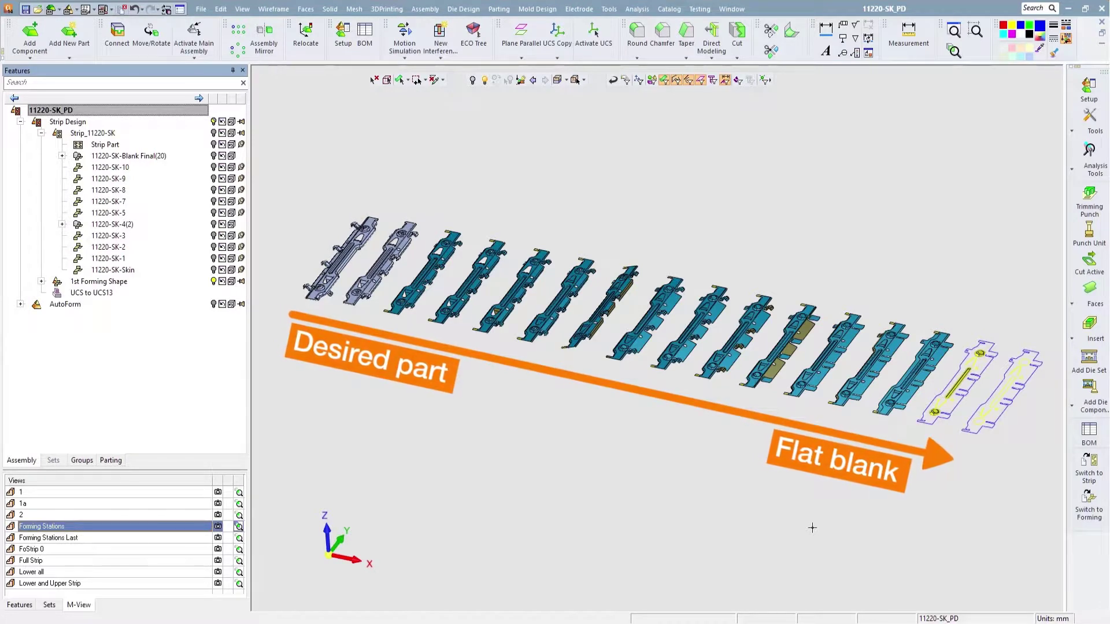
double_click(42, 549)
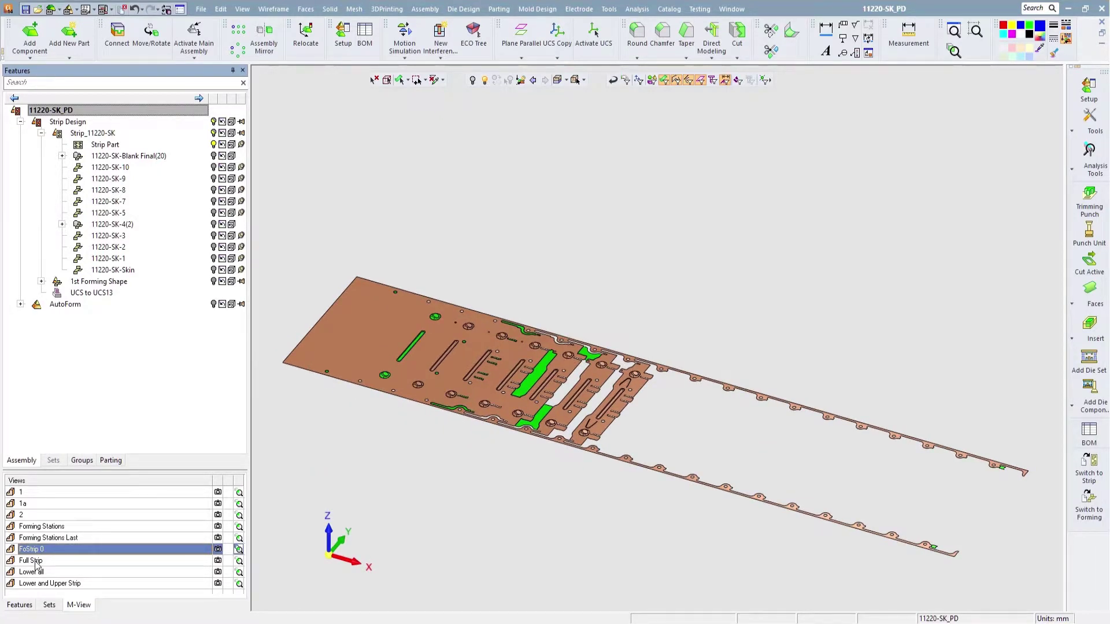
double_click(35, 562)
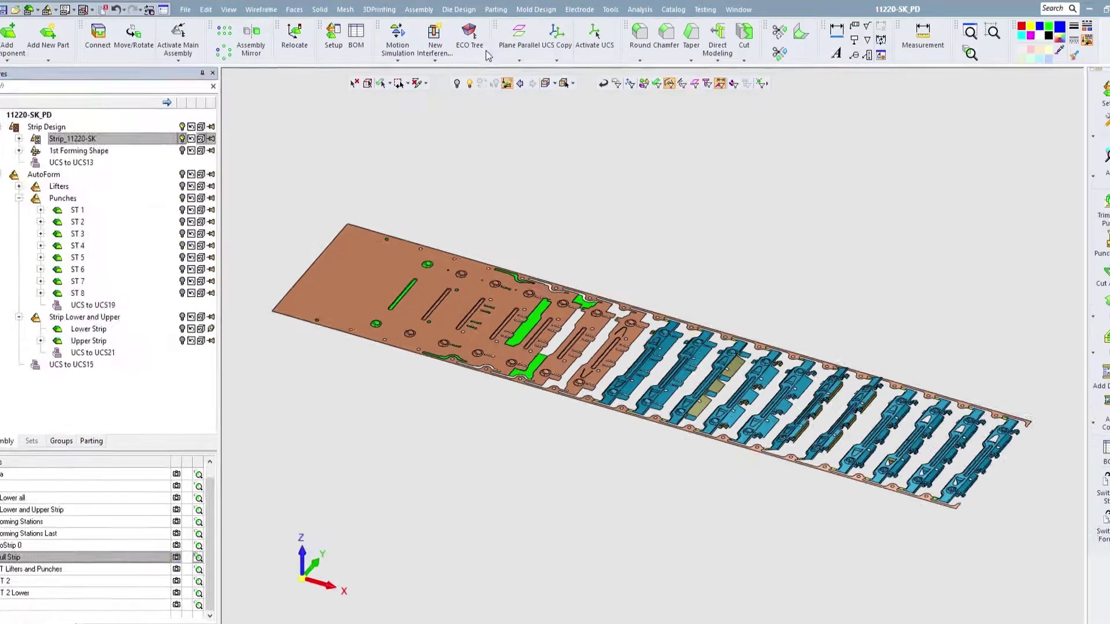
left_click(469, 9)
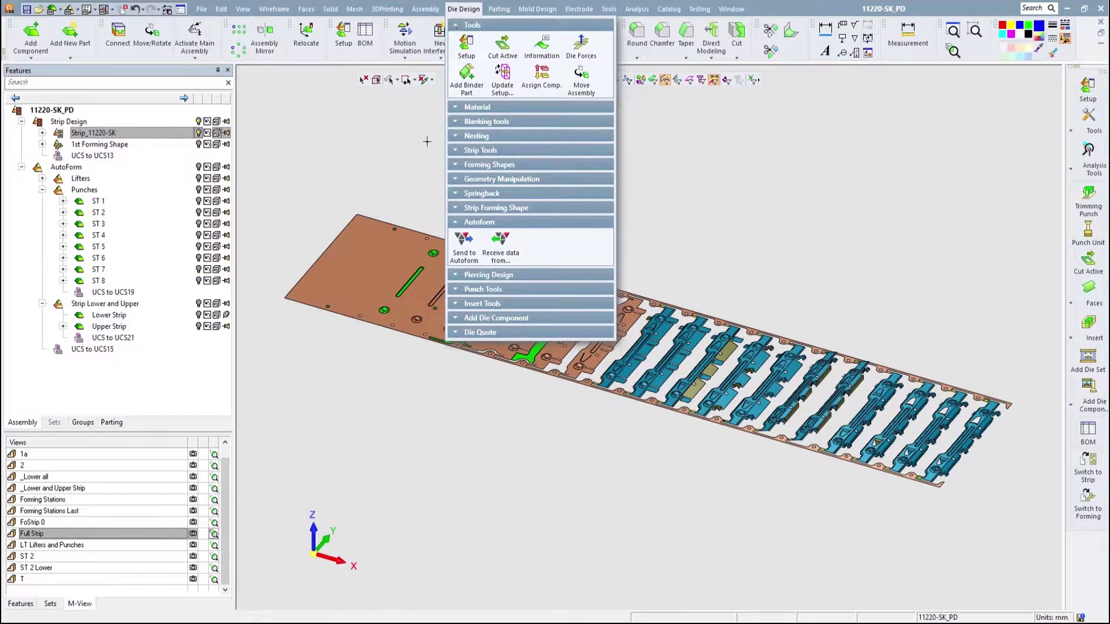
In Send to Autoform, inspect Ram Lifter Upper, Pilots and T rails, then preview the strip kinematics
left_click(462, 245)
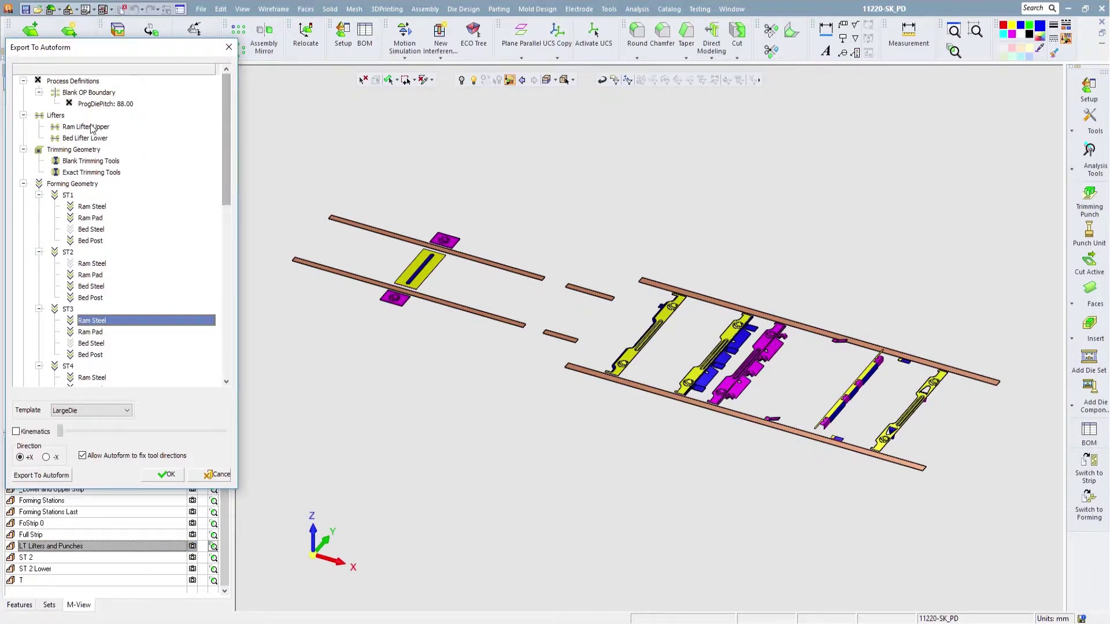
left_click(93, 127)
scroll(125, 258, "down", 10)
left_click(124, 309)
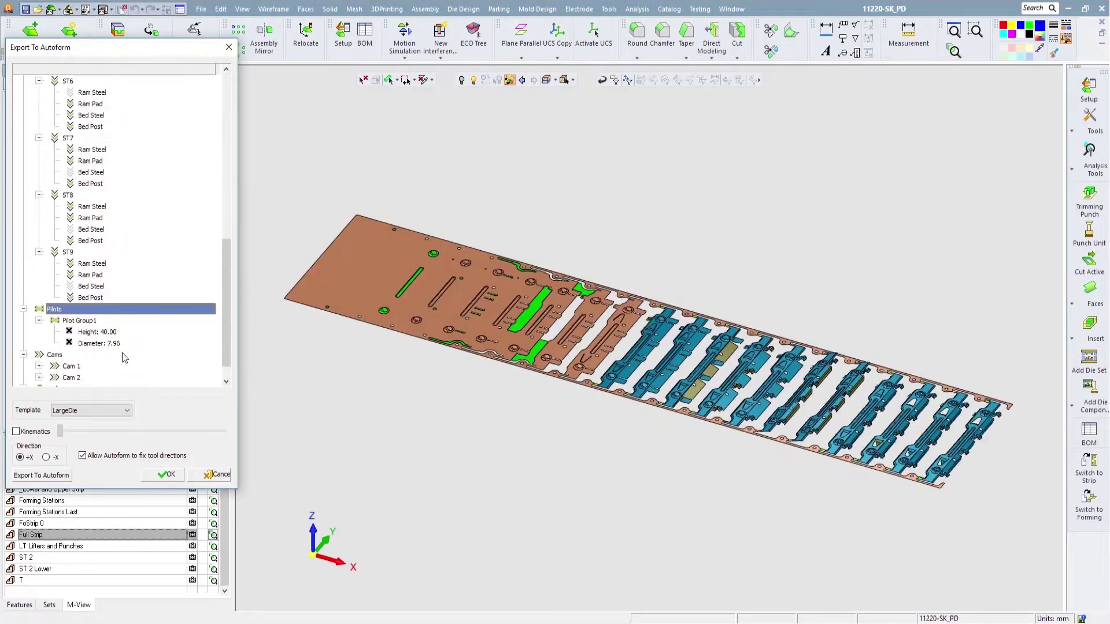
left_click_drag(224, 357, 227, 371)
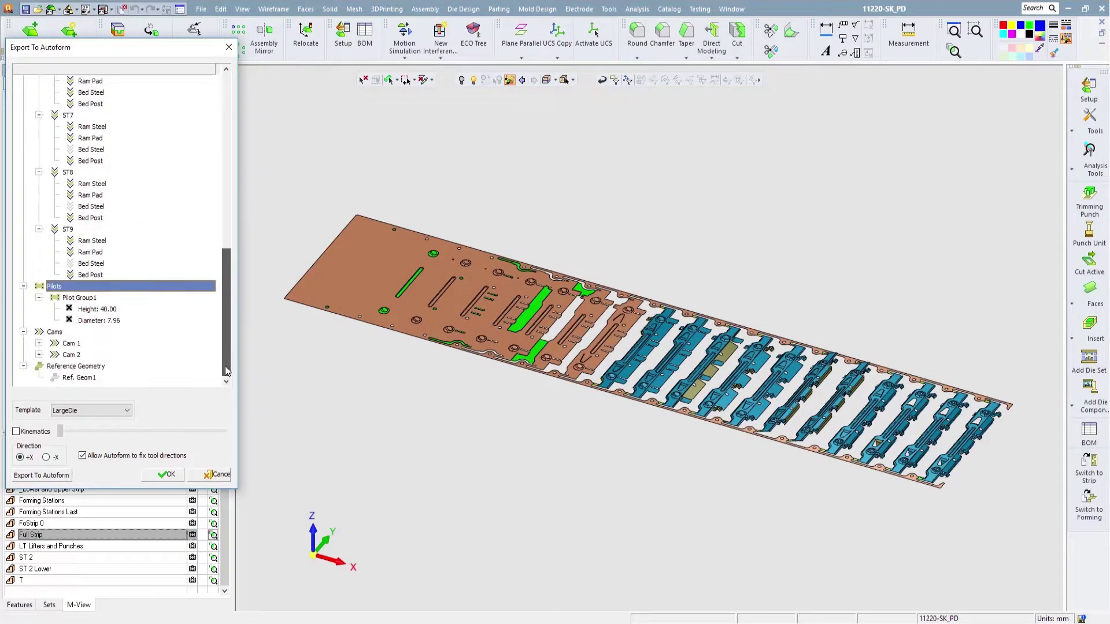
left_click(68, 580)
left_click(16, 432)
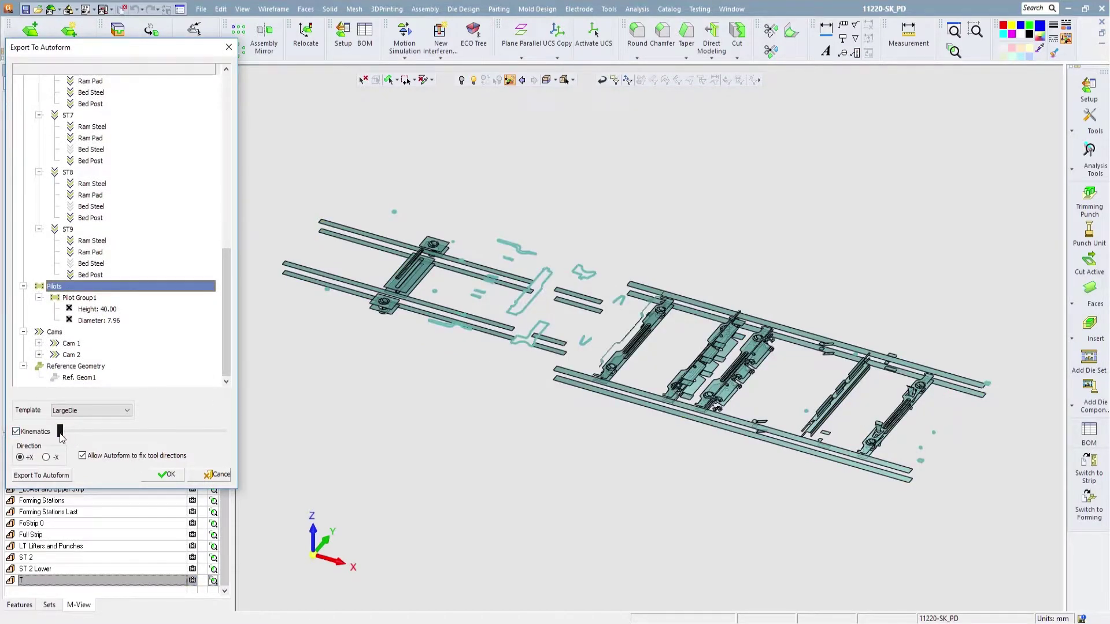
mouse_move(60, 435)
left_mouse_down()
mouse_move(221, 444)
mouse_move(60, 437)
left_mouse_up()
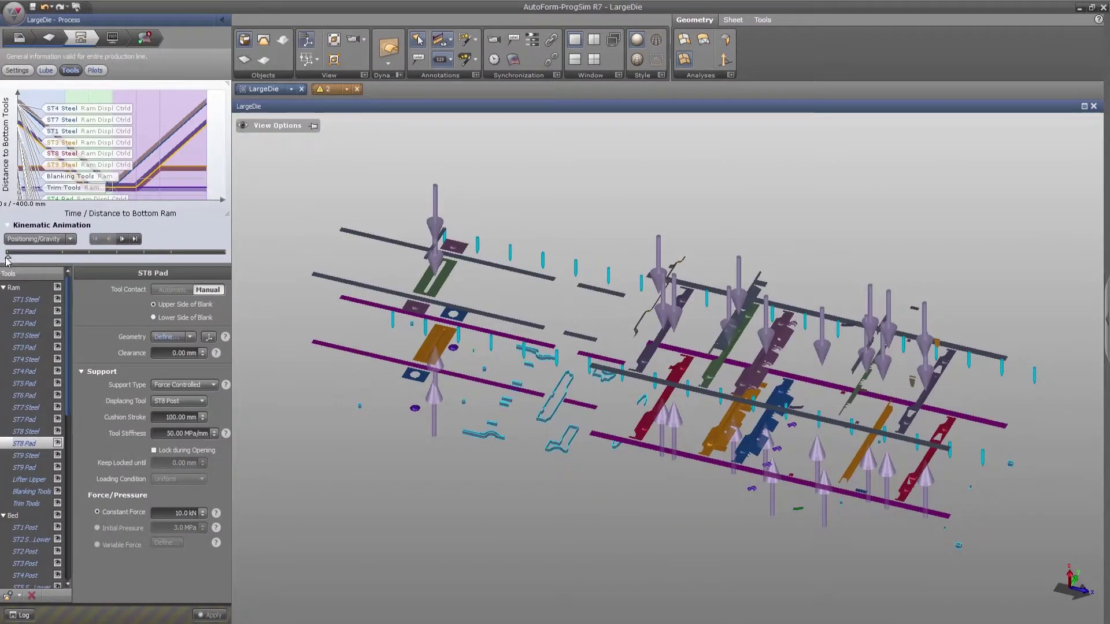
Scrub the kinematic animation to about 1.60 s, check the ST8 Pad support, and go to Simulation
left_click_drag(7, 259, 224, 260)
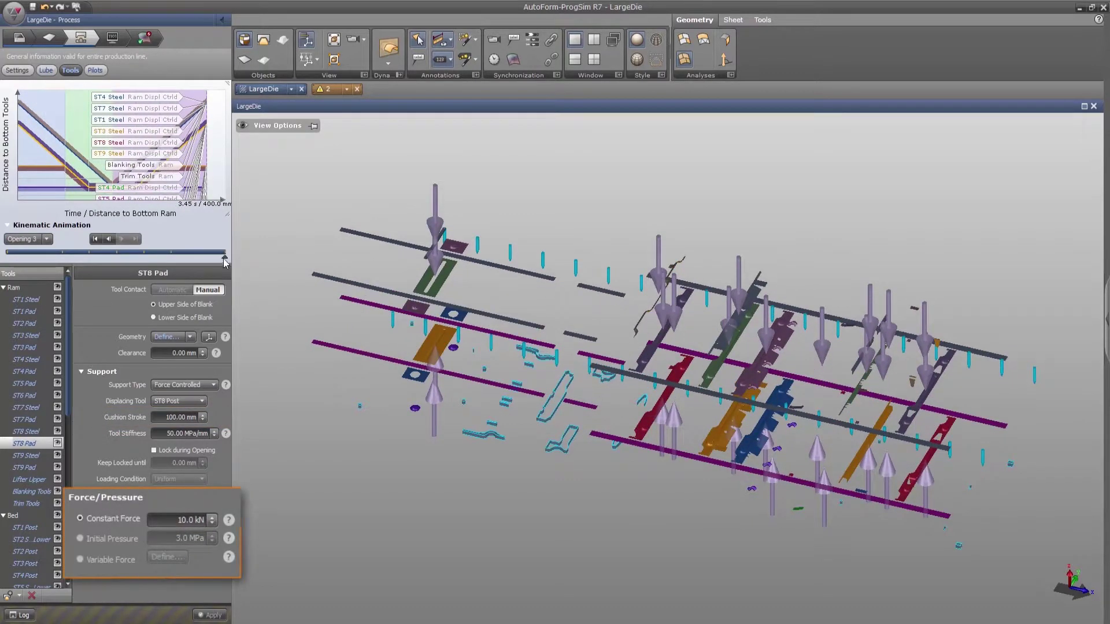
left_click(31, 443)
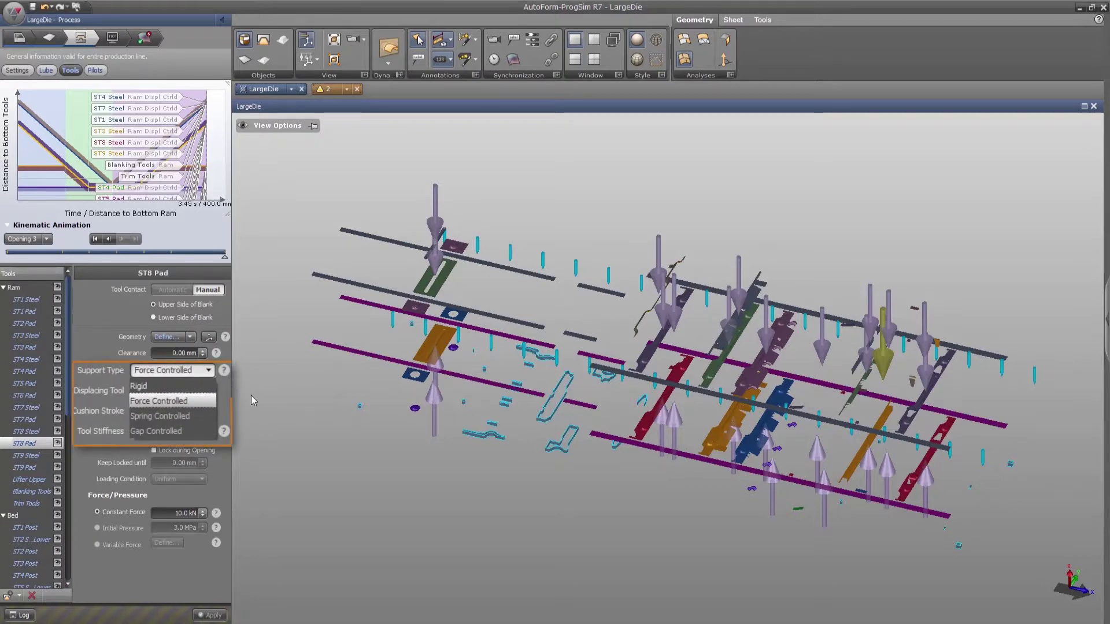
left_click(113, 39)
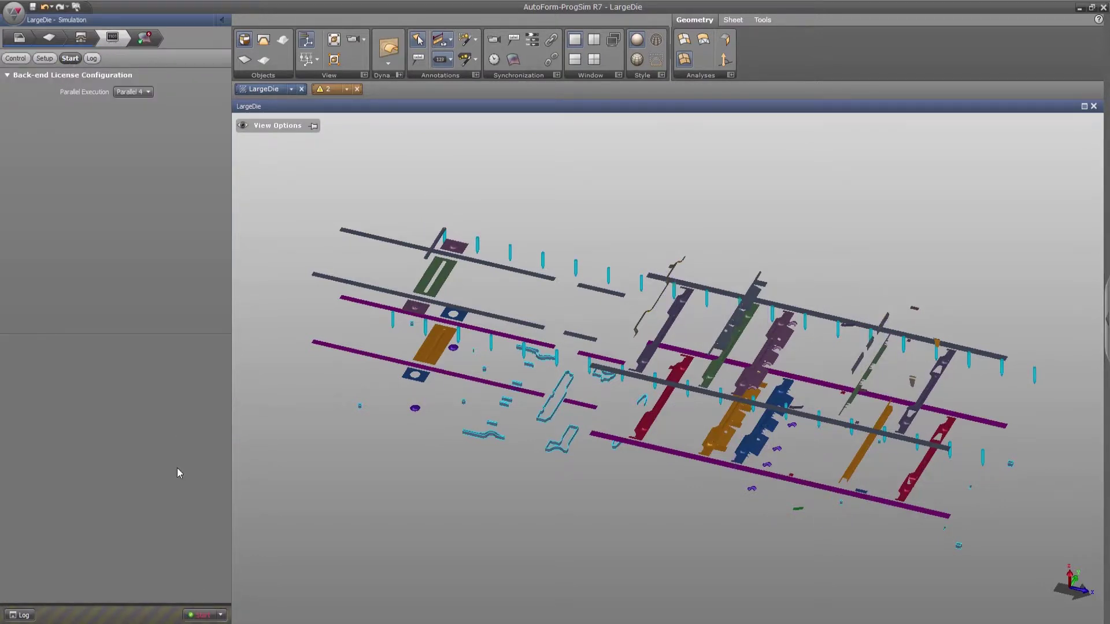
Start the LargeDie strip simulation and play back its FLD results over time
left_click(203, 615)
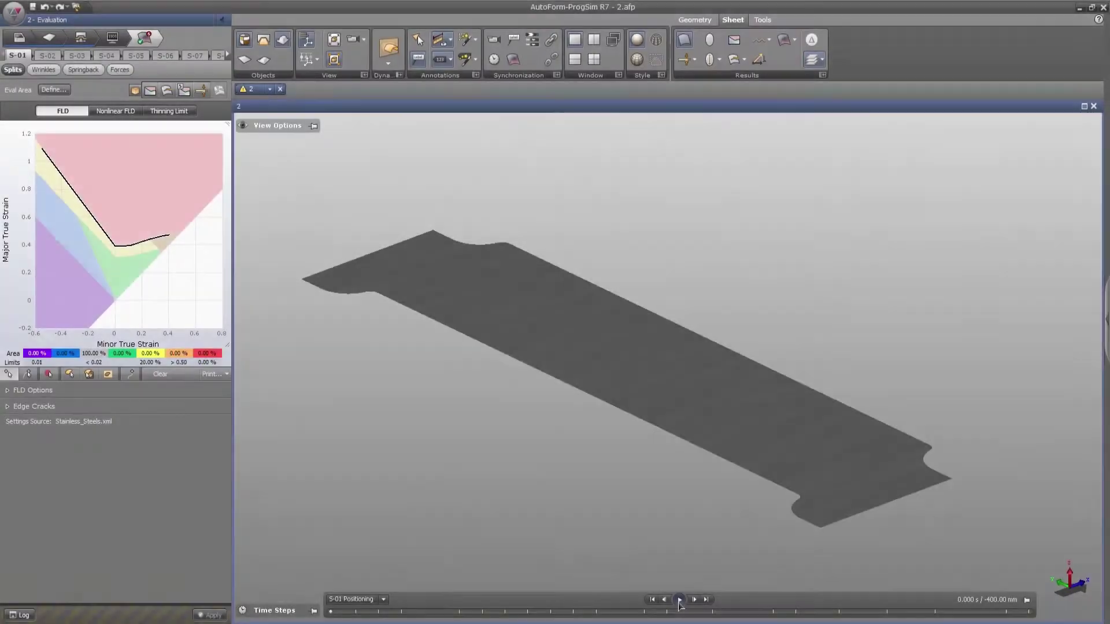
left_click(679, 601)
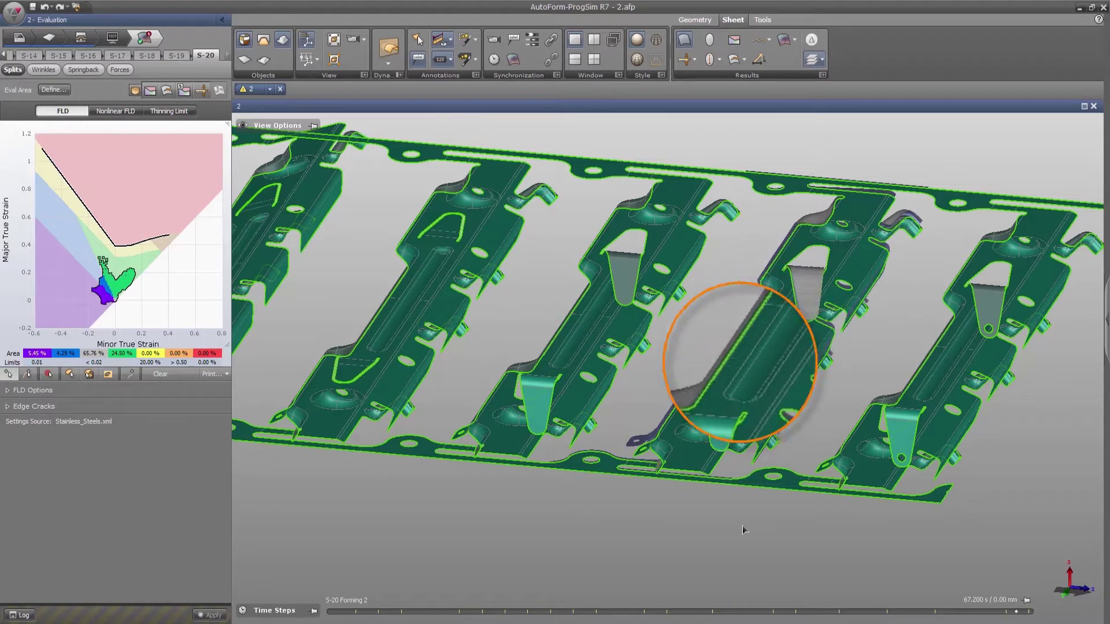
Zoom into the strip and page the Forces chart through stations S-18 to S-20, then collapse it
scroll(703, 494, "up", 5)
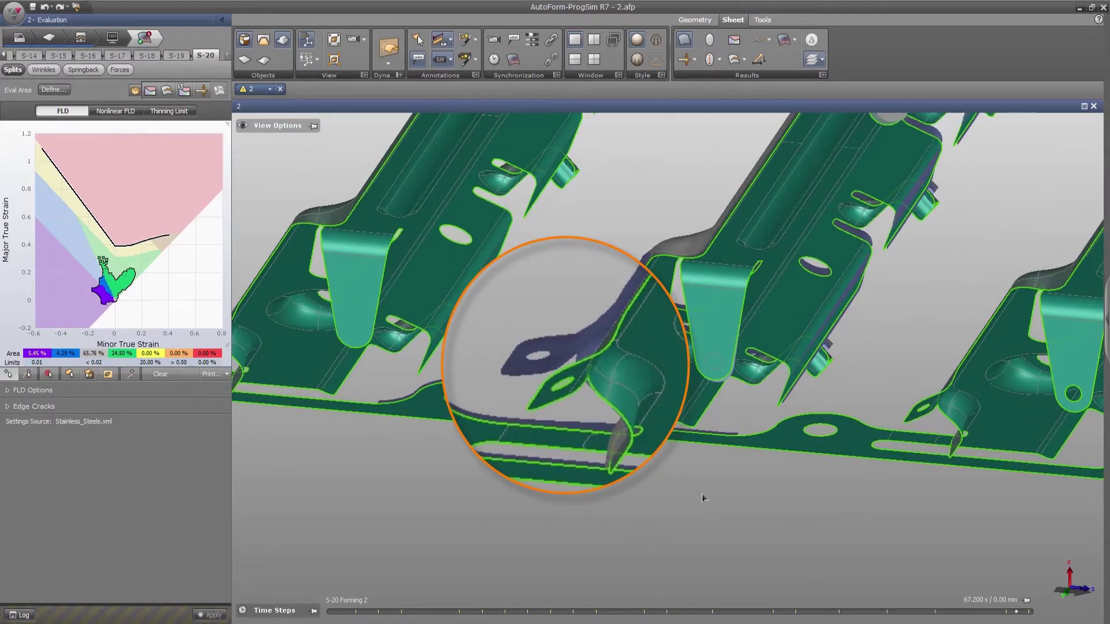
left_click(119, 69)
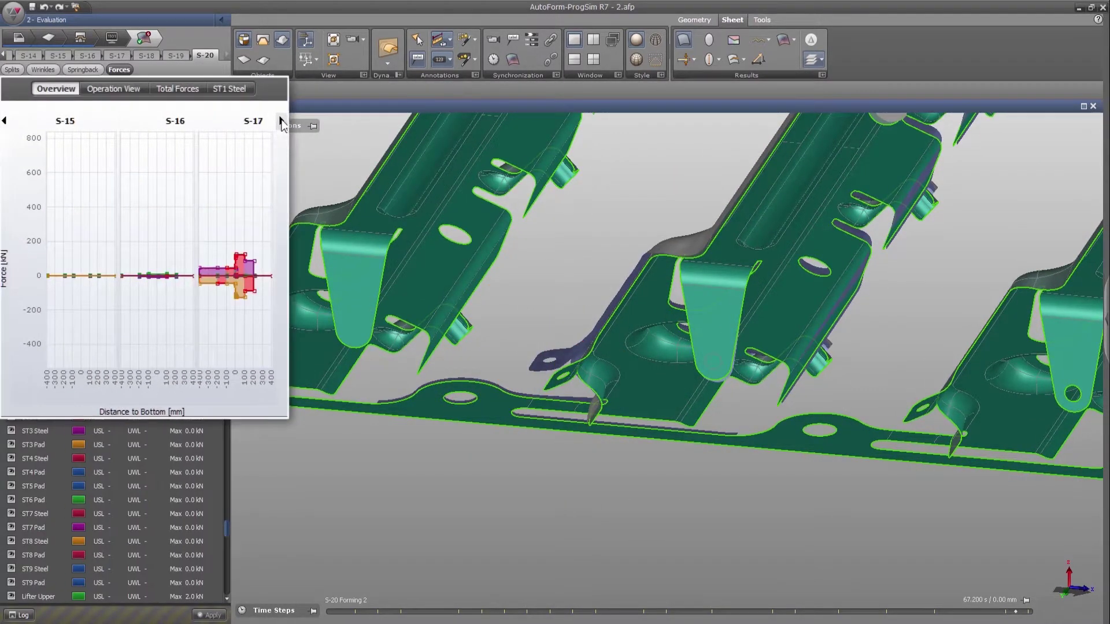
left_click(281, 122)
left_click(281, 122)
left_click(281, 121)
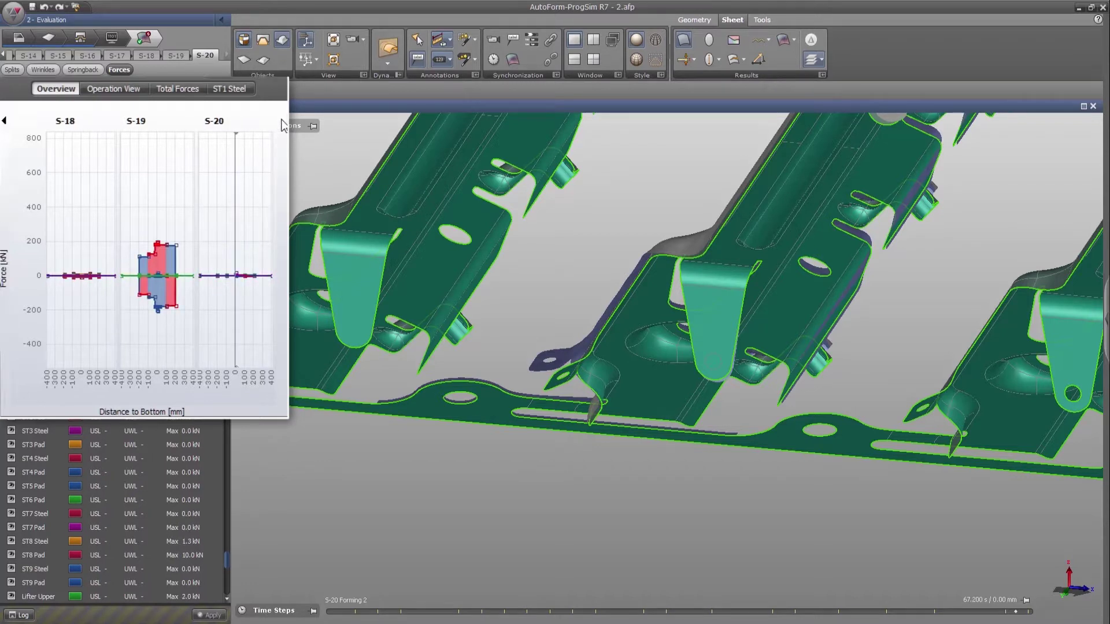
left_click(13, 11)
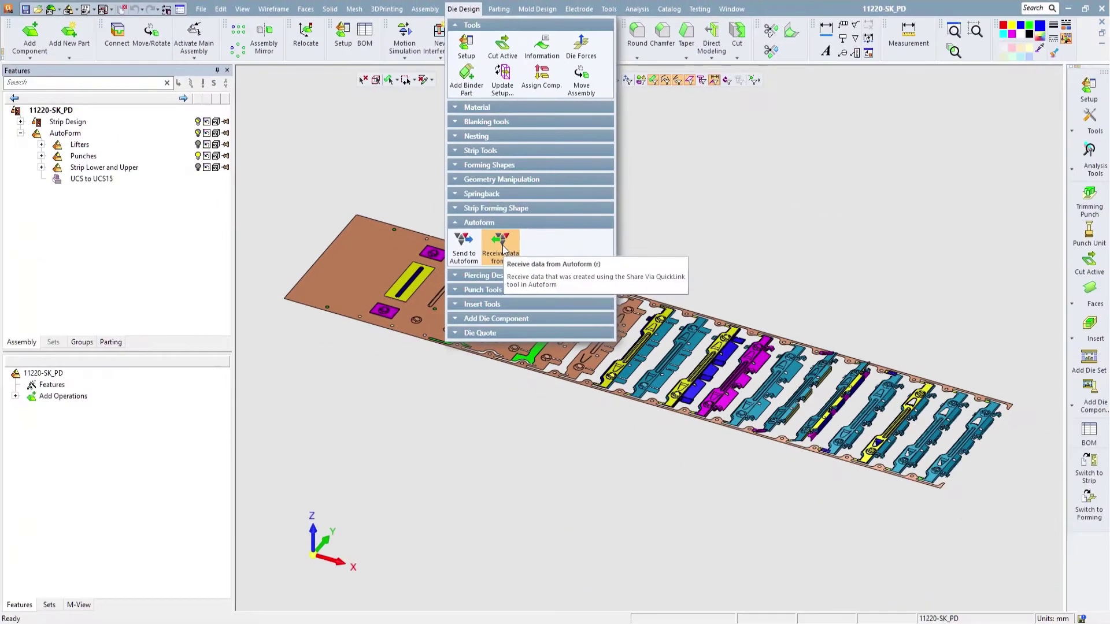
Import Station 11's Mid-Plane After Springback and displacement .csv from AutoForm, then show the To Springback view
left_click(460, 401)
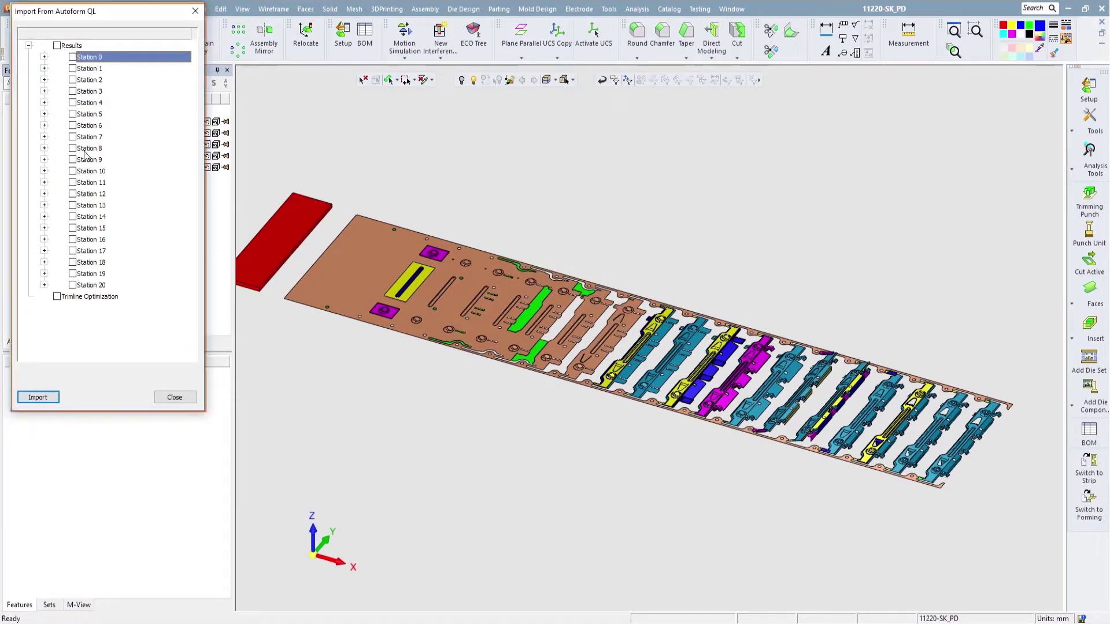
left_click(87, 159)
left_click(87, 171)
left_click(50, 218)
left_click(102, 259)
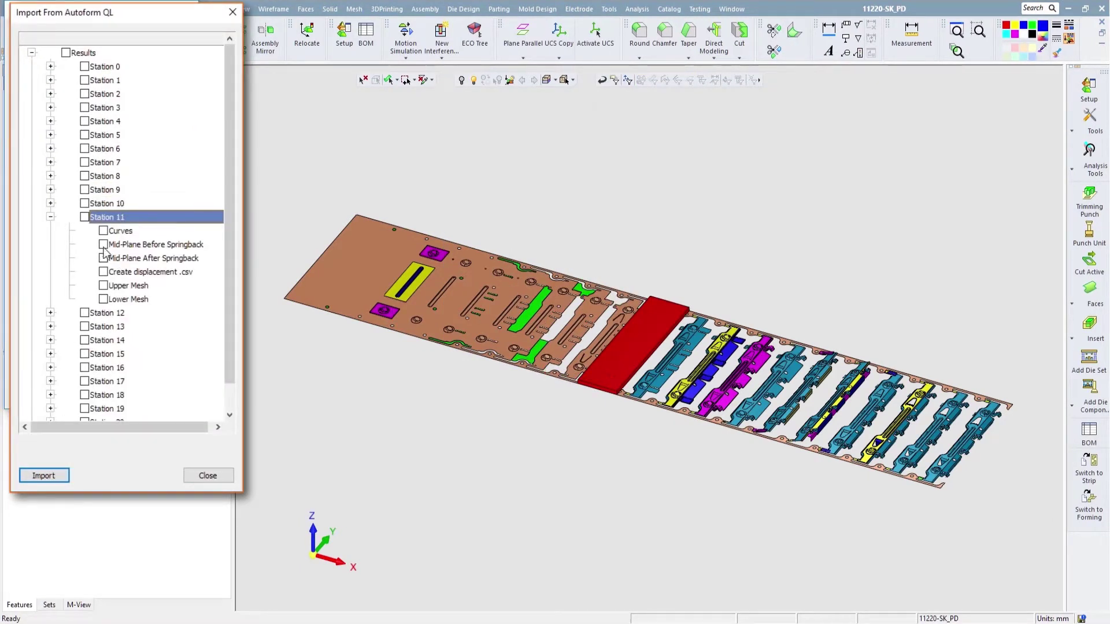
left_click(102, 273)
left_click(44, 476)
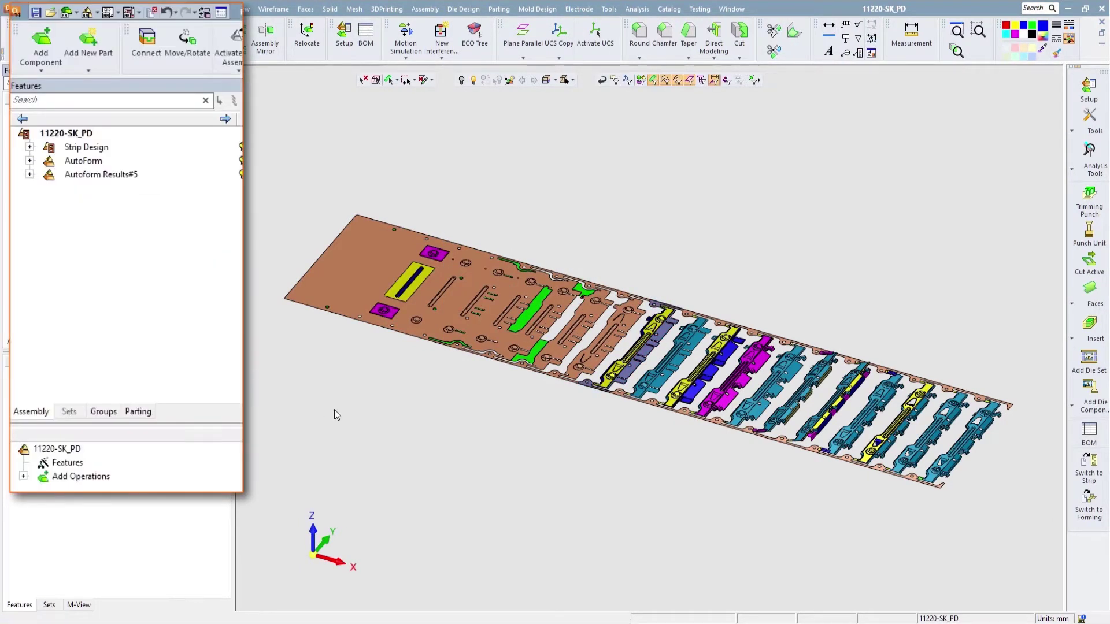
double_click(49, 592)
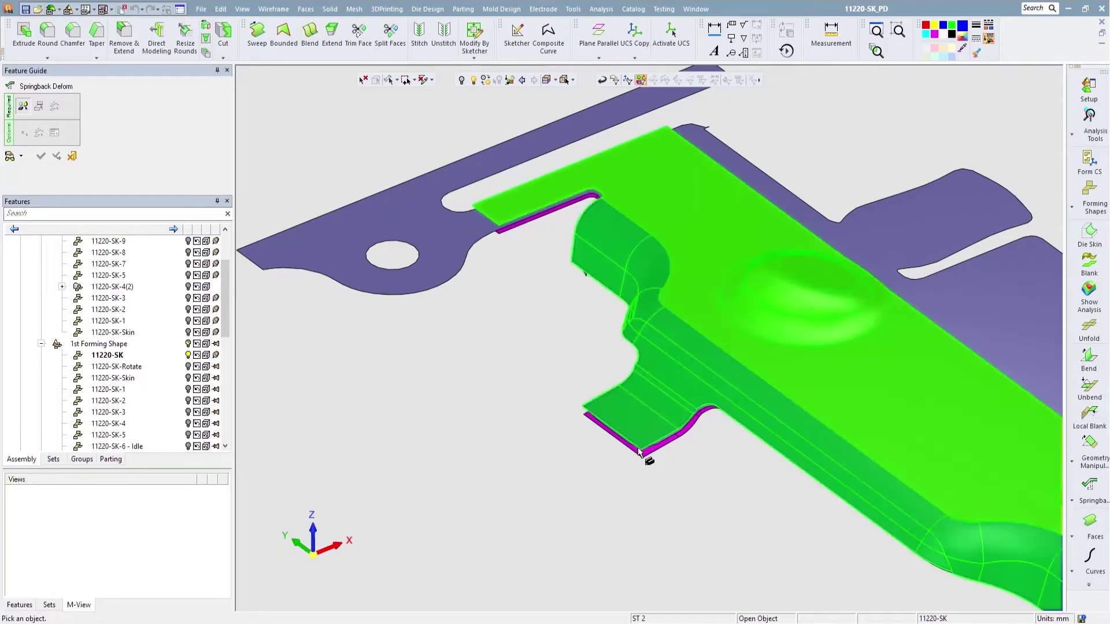
Pick the part, load Station 11 Displacement.csv as springback points, and calculate all points
left_click(649, 459)
left_click(54, 133)
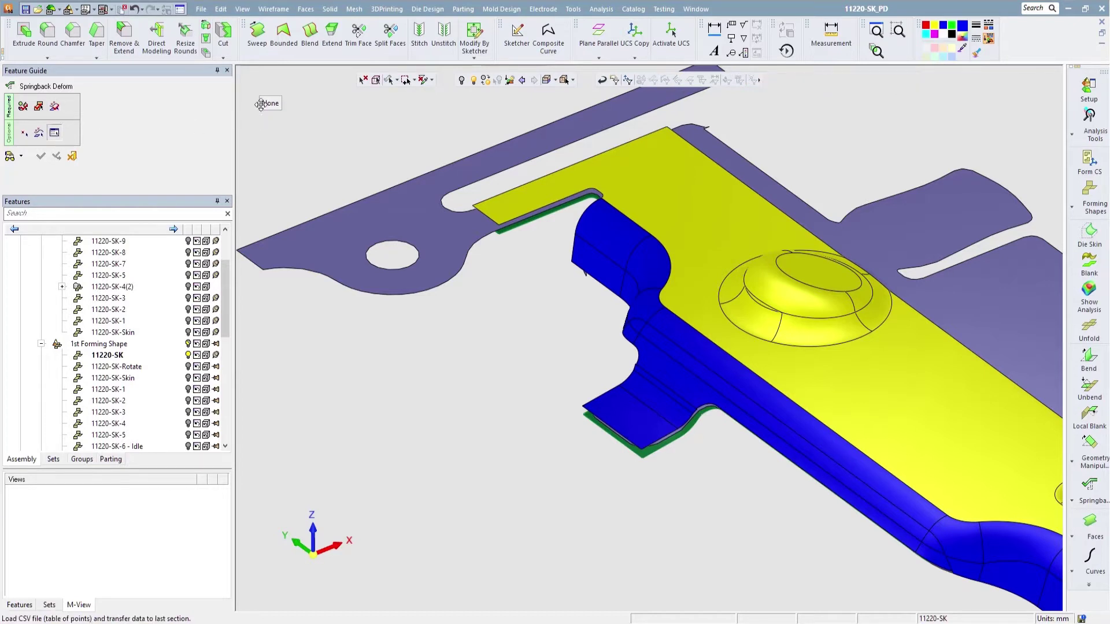
left_click(408, 107)
double_click(446, 168)
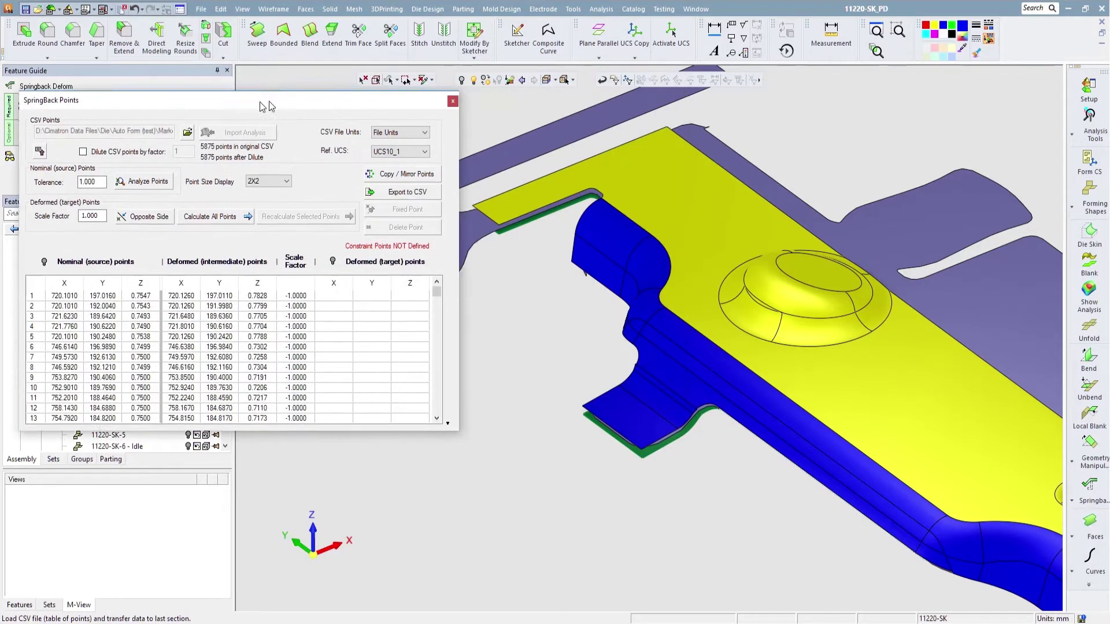
left_click(212, 222)
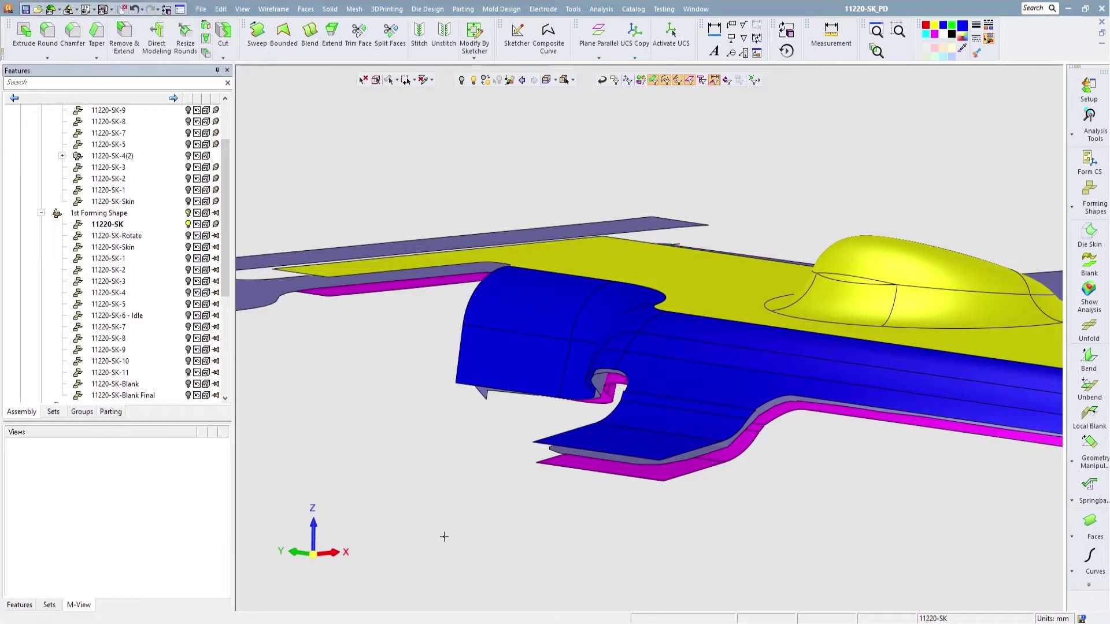